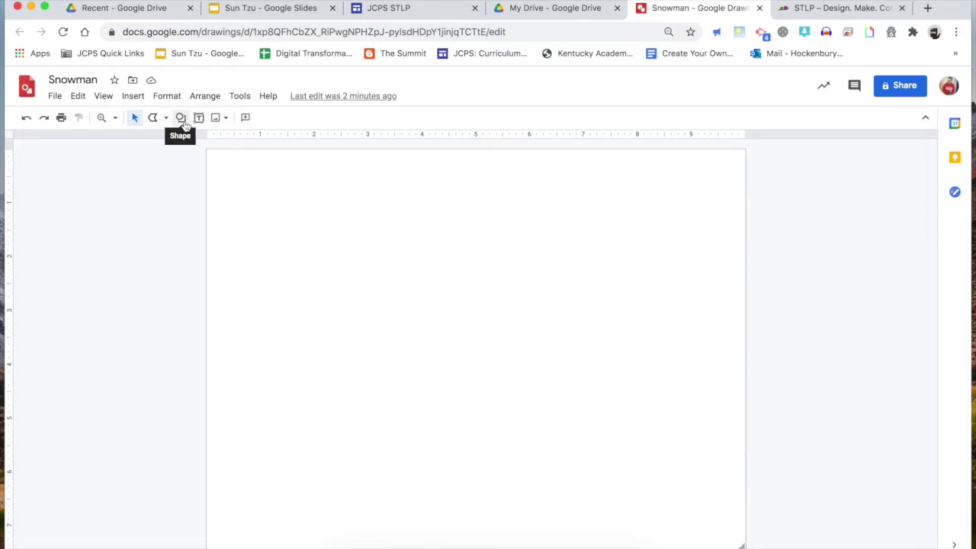
Draw an oval about 3.4 inches wide in the lower middle of the page and fill it white as the snowman's base.
{"action": "left_click", "coordinate": [183, 119]}
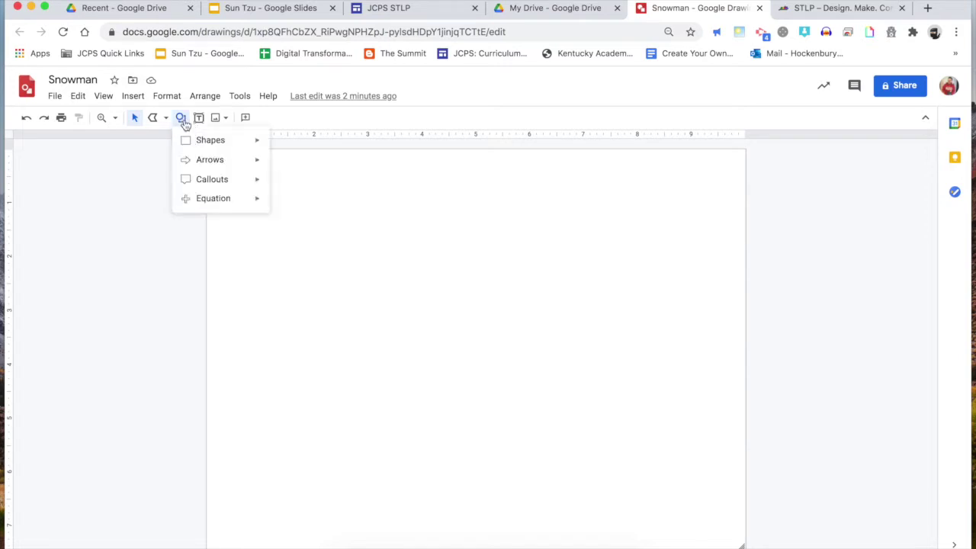
{"action": "mouse_move", "coordinate": [204, 144]}
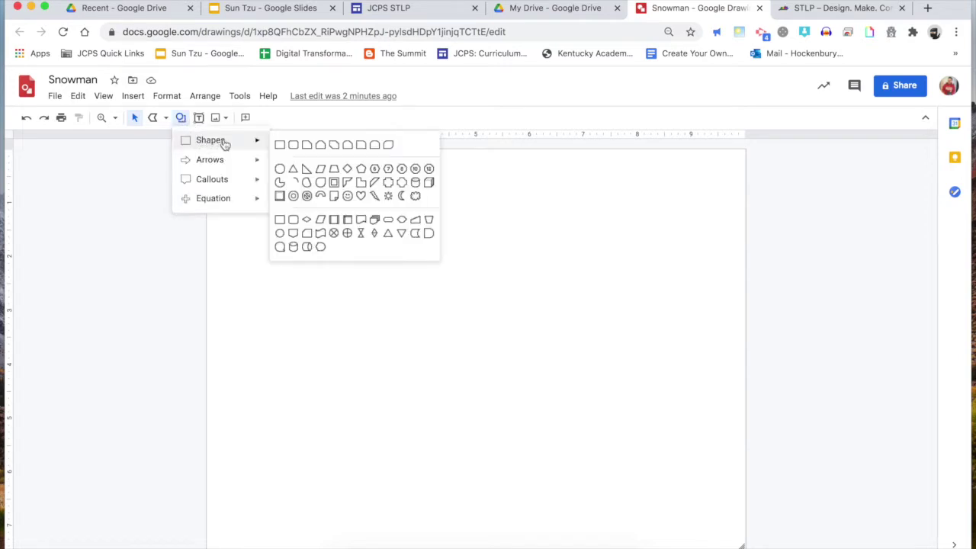
{"action": "left_click", "coordinate": [280, 169]}
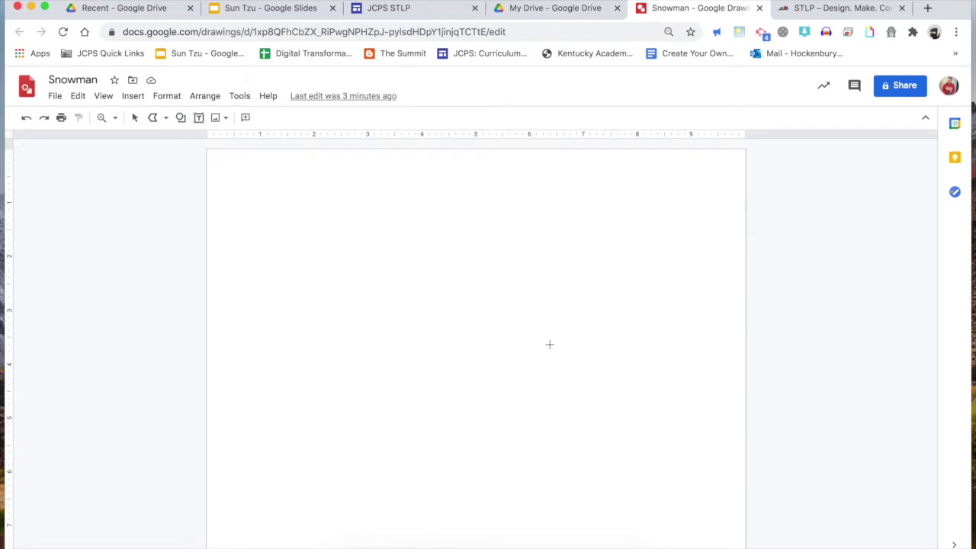
{"action": "left_click_drag", "start_coordinate": [548, 346], "coordinate": [367, 500]}
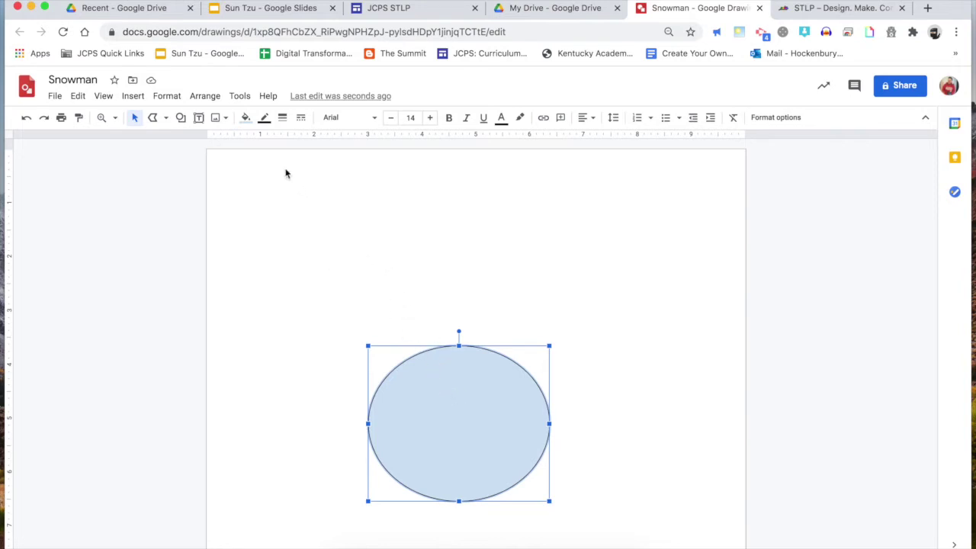
{"action": "left_click", "coordinate": [251, 124]}
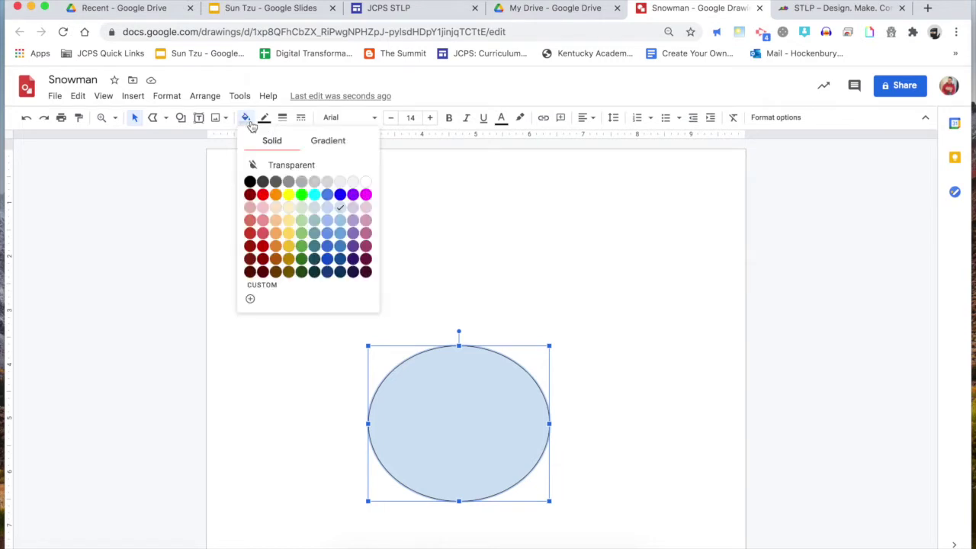
{"action": "left_click", "coordinate": [365, 183]}
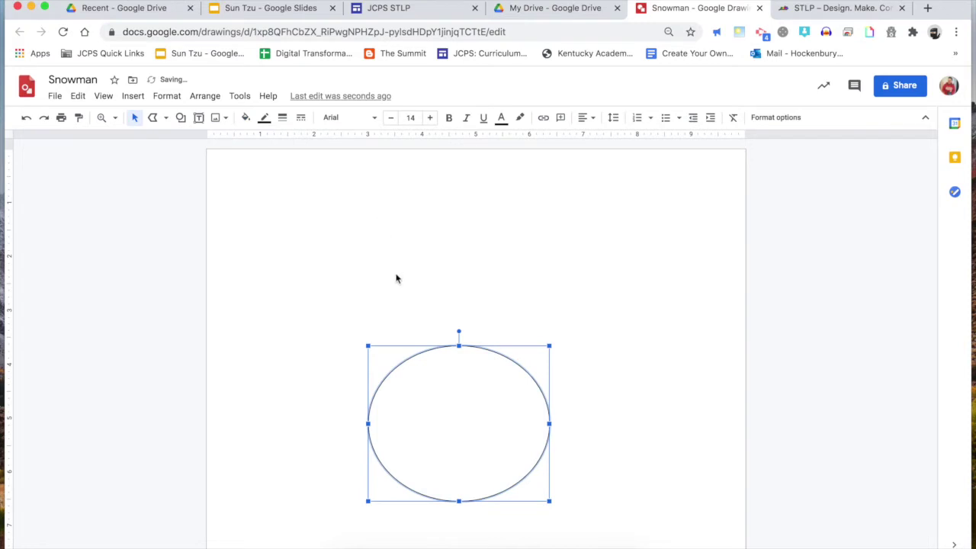
{"action": "left_click", "coordinate": [327, 263]}
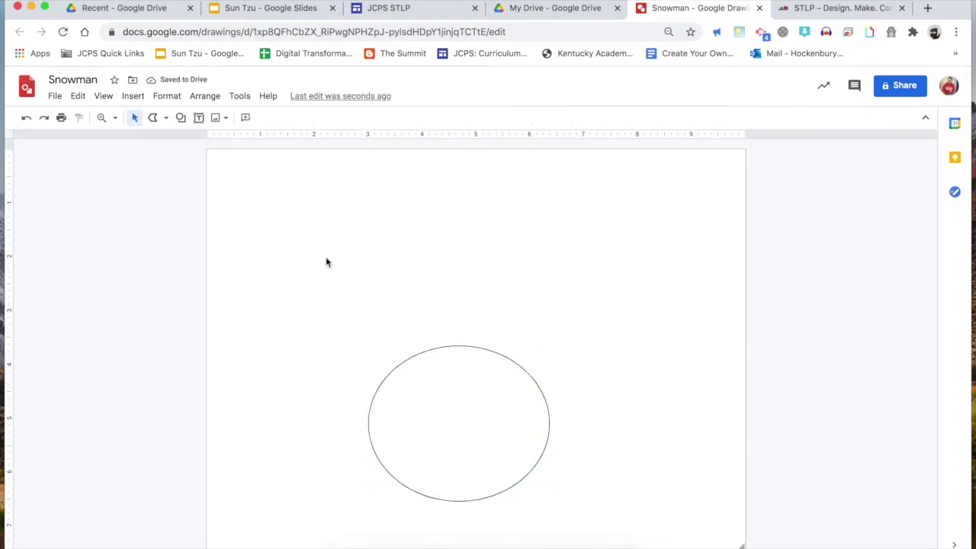
Add a white-filled oval about 2.5 inches wide, centered over the top edge of the base, as the snowman's middle.
{"action": "left_click", "coordinate": [181, 119]}
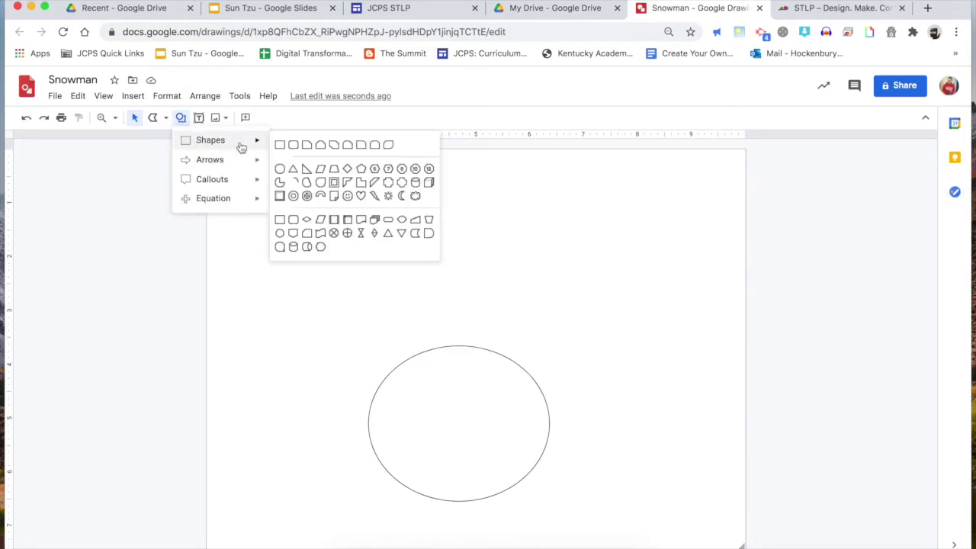
{"action": "left_click", "coordinate": [280, 168]}
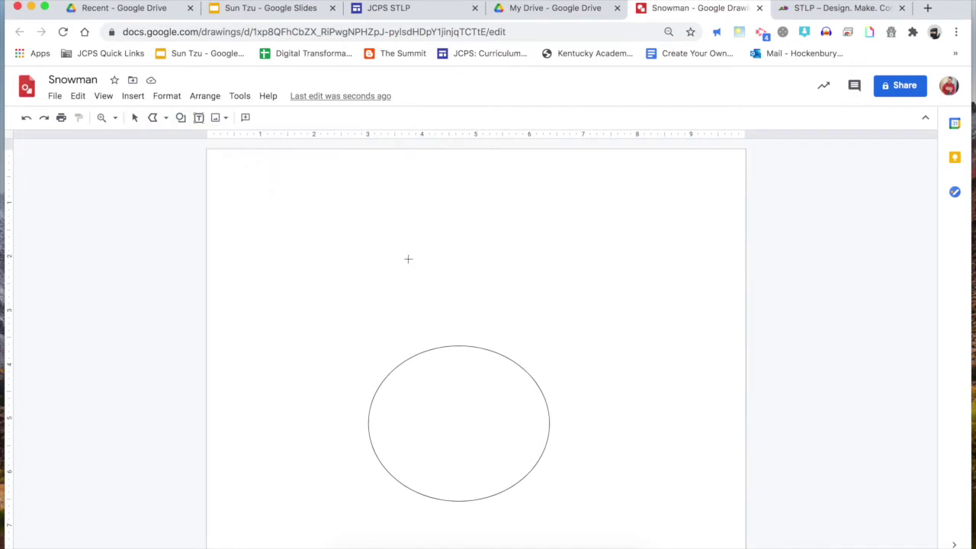
{"action": "left_click_drag", "start_coordinate": [407, 264], "coordinate": [527, 379]}
{"action": "left_click_drag", "start_coordinate": [486, 338], "coordinate": [477, 342]}
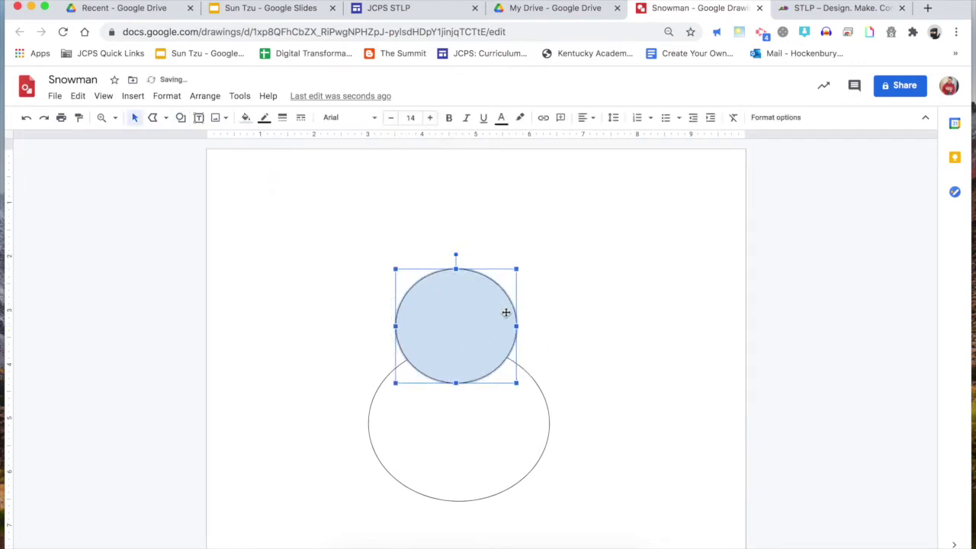
{"action": "left_click_drag", "start_coordinate": [517, 269], "coordinate": [531, 261]}
{"action": "left_click_drag", "start_coordinate": [493, 296], "coordinate": [482, 308]}
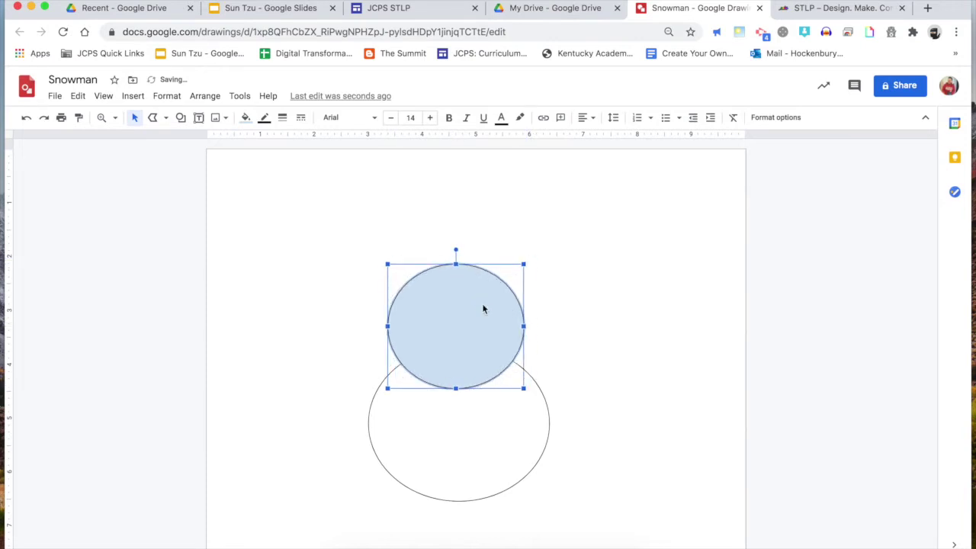
{"action": "left_click", "coordinate": [246, 118]}
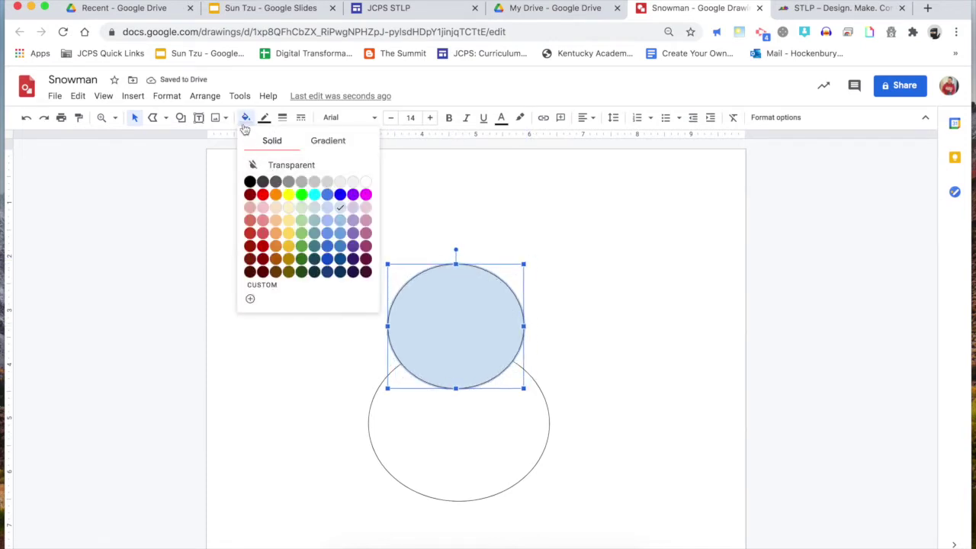
{"action": "left_click", "coordinate": [366, 183]}
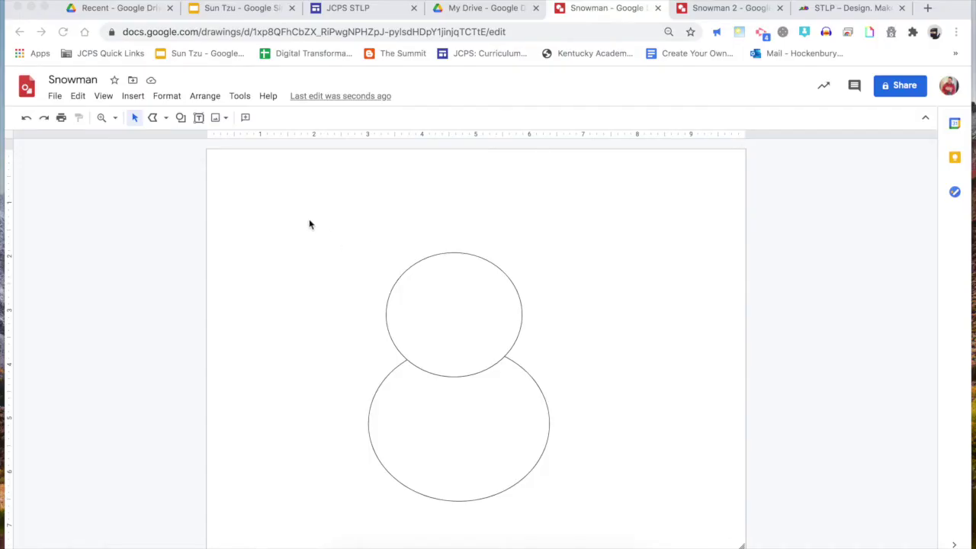
Draw a triangle overlapping the snowman's middle oval, and undo it.
{"action": "left_click", "coordinate": [166, 118]}
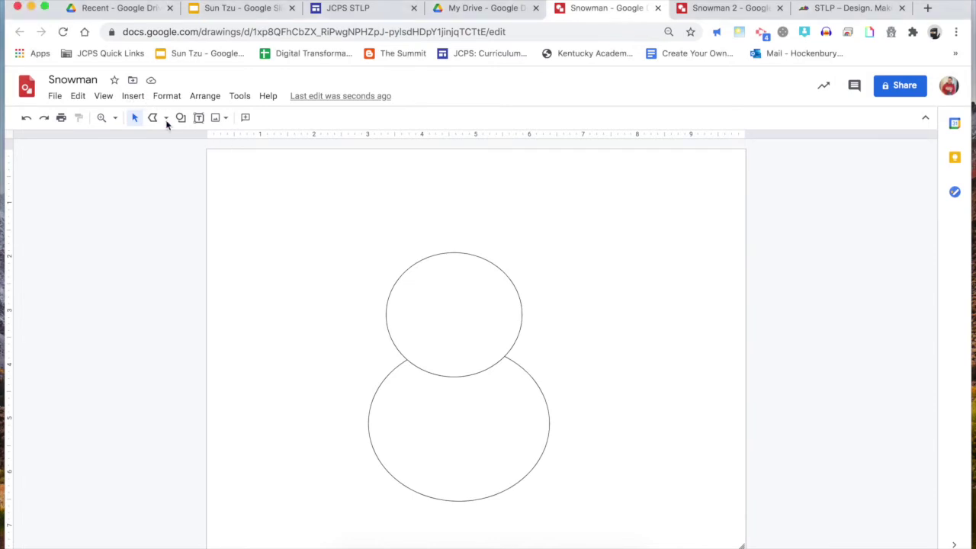
{"action": "left_click", "coordinate": [166, 119]}
{"action": "left_click", "coordinate": [181, 117]}
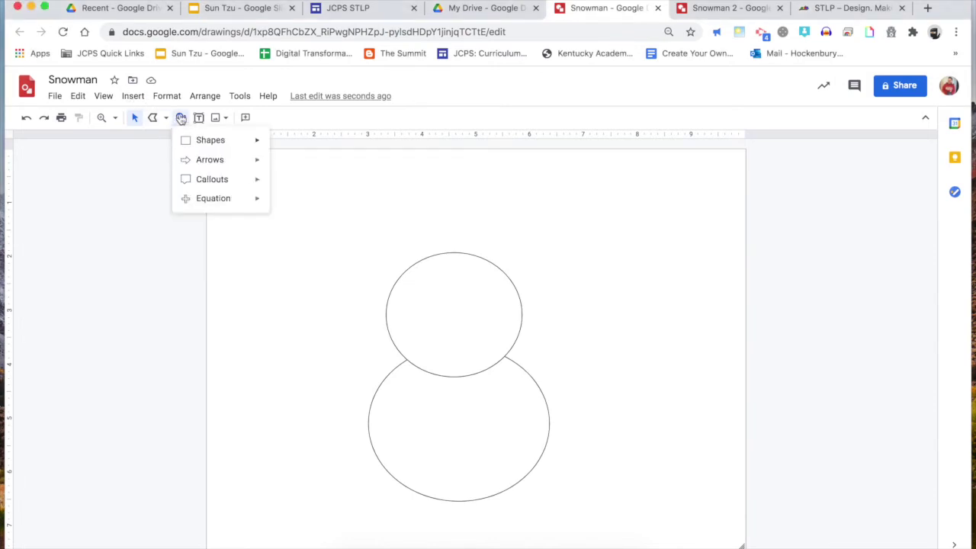
{"action": "mouse_move", "coordinate": [252, 143]}
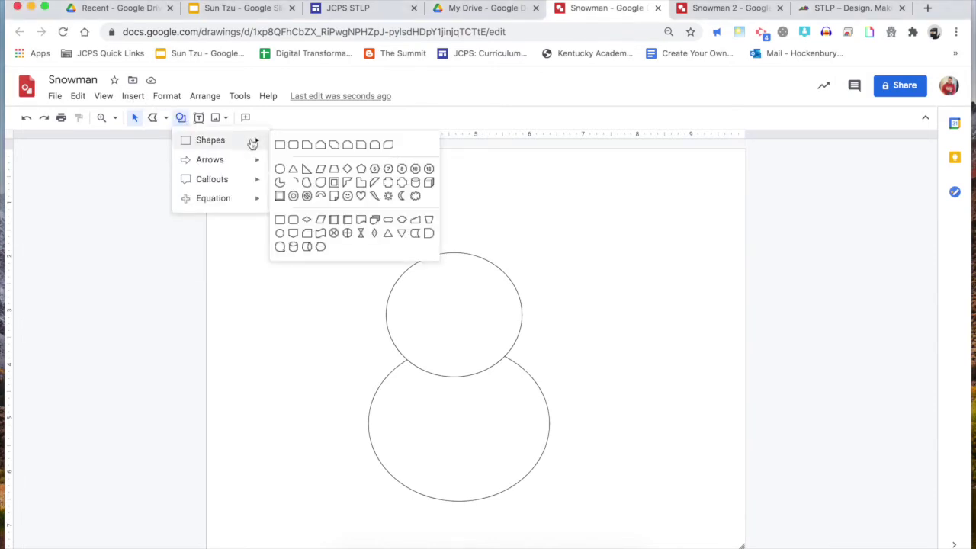
{"action": "left_click", "coordinate": [293, 169]}
{"action": "left_click_drag", "start_coordinate": [416, 196], "coordinate": [561, 312]}
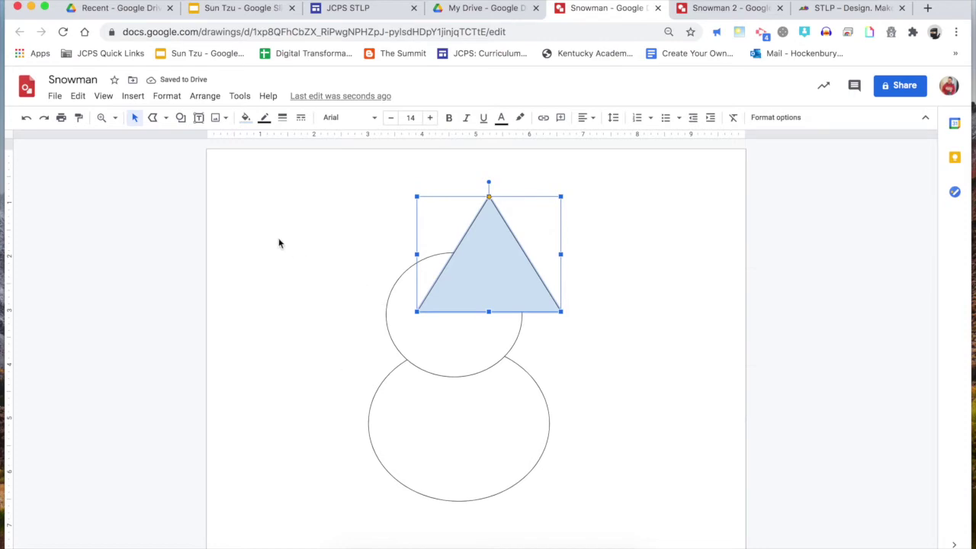
{"action": "left_click", "coordinate": [27, 118]}
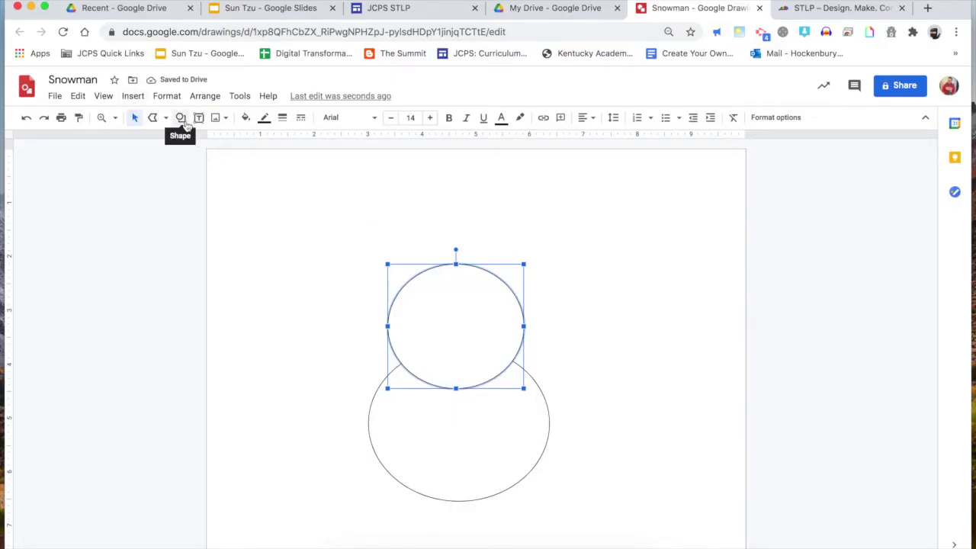
Add a white-filled oval about 1.7 inches wide, overlapping the top of the middle oval, as the snowman's head.
{"action": "left_click", "coordinate": [182, 121]}
{"action": "mouse_move", "coordinate": [195, 144]}
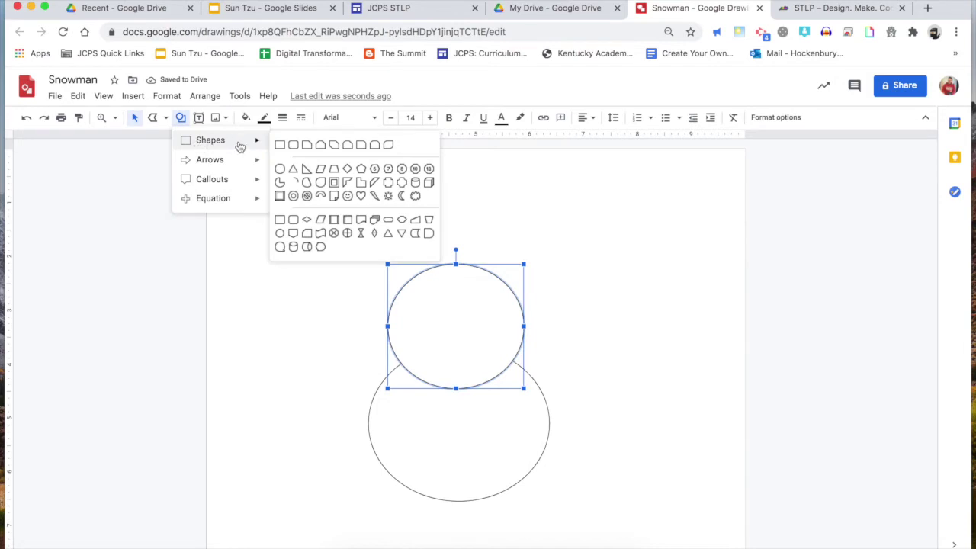
{"action": "left_click", "coordinate": [280, 172]}
{"action": "left_click_drag", "start_coordinate": [503, 184], "coordinate": [410, 273]}
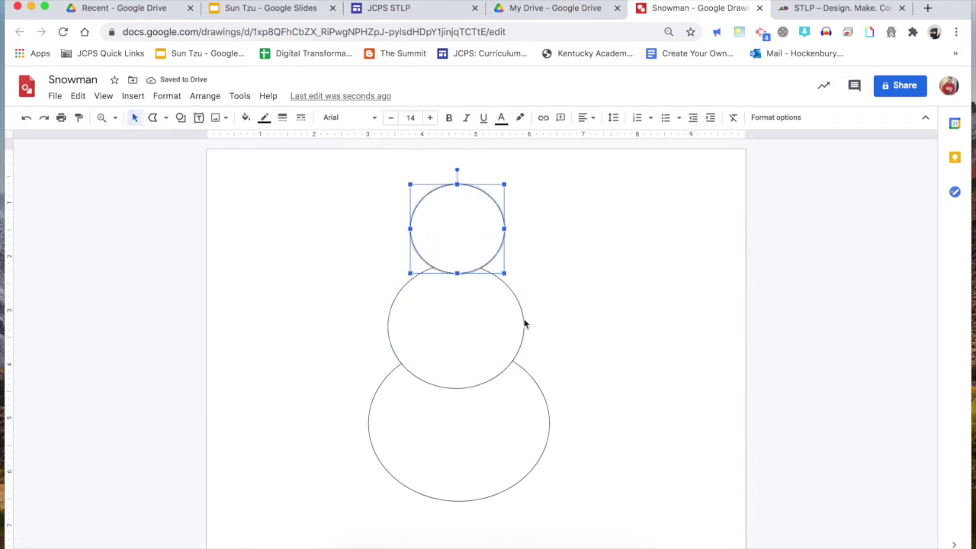
{"action": "left_click", "coordinate": [574, 340]}
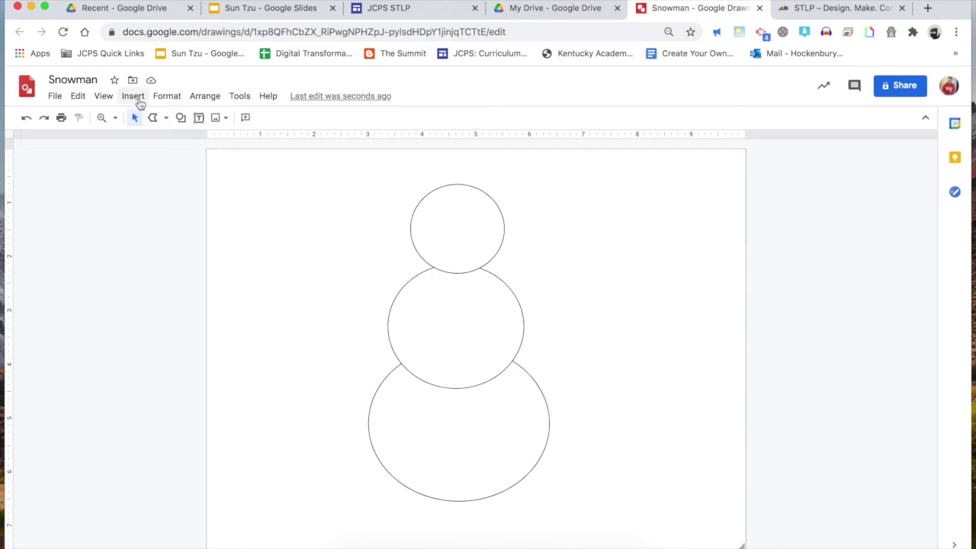
Draw a small oval about 0.3 inches wide in the upper left of the head and fill it black as an eye.
{"action": "left_click", "coordinate": [180, 118]}
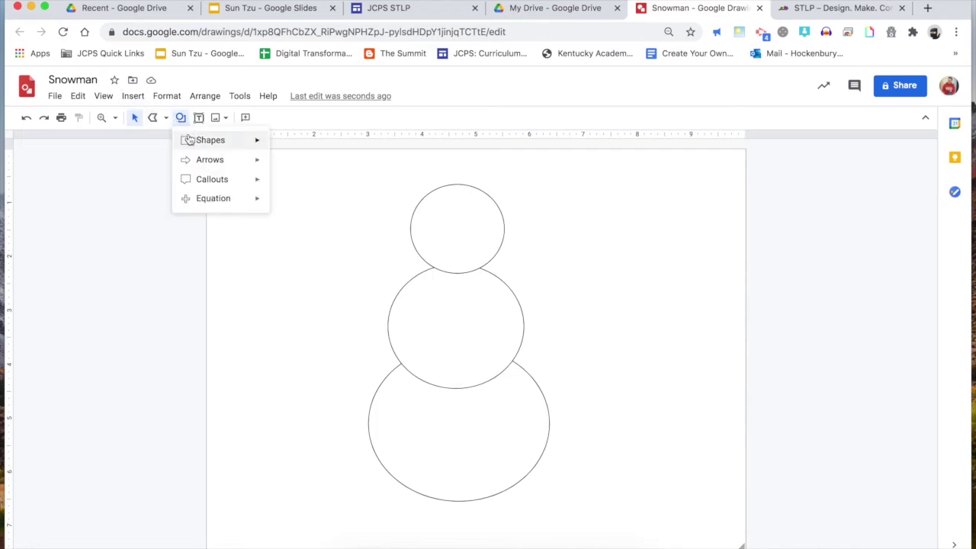
{"action": "mouse_move", "coordinate": [218, 140]}
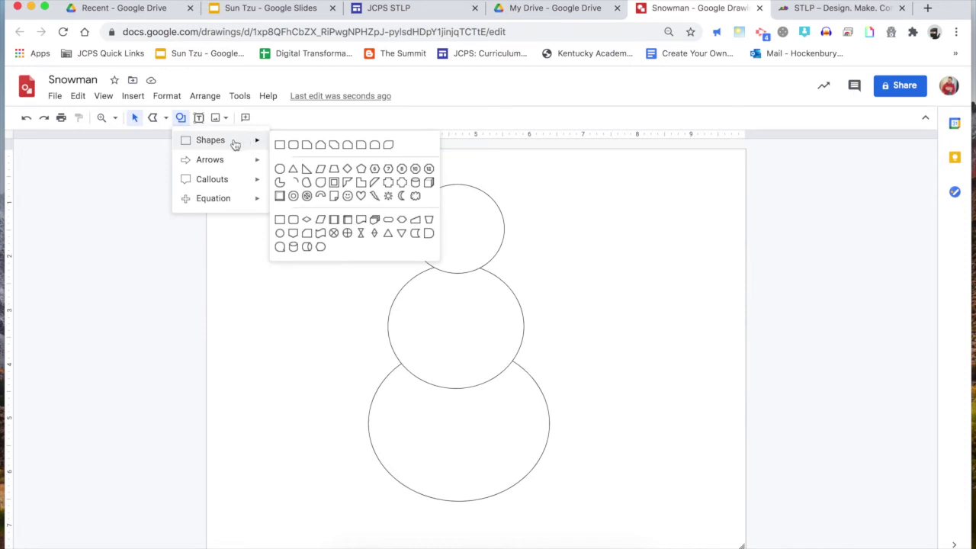
{"action": "left_click", "coordinate": [280, 170]}
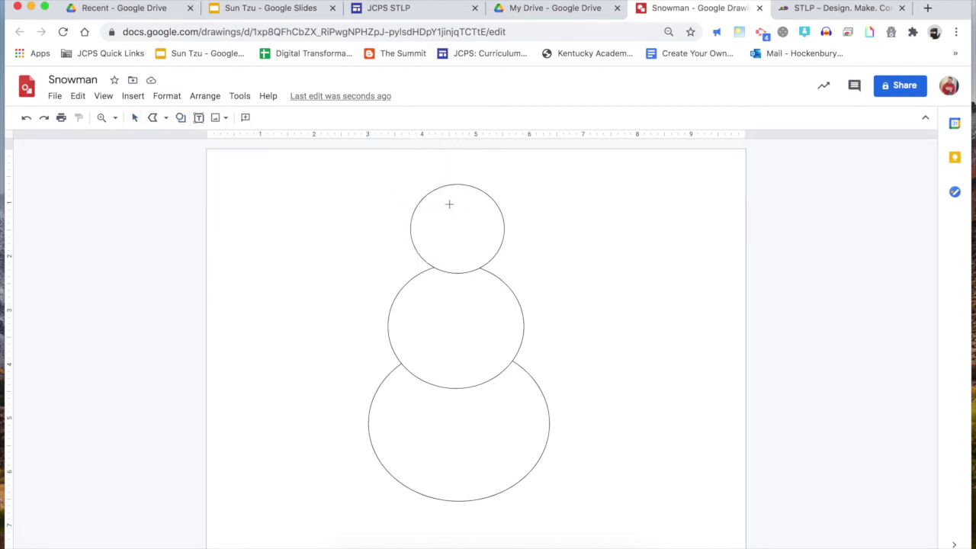
{"action": "left_click_drag", "start_coordinate": [440, 213], "coordinate": [433, 221]}
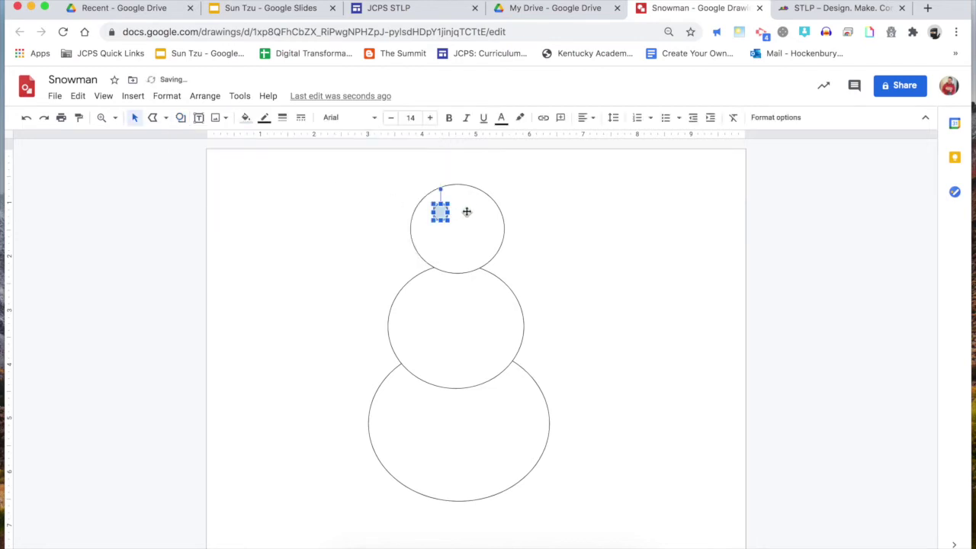
{"action": "left_click", "coordinate": [247, 119]}
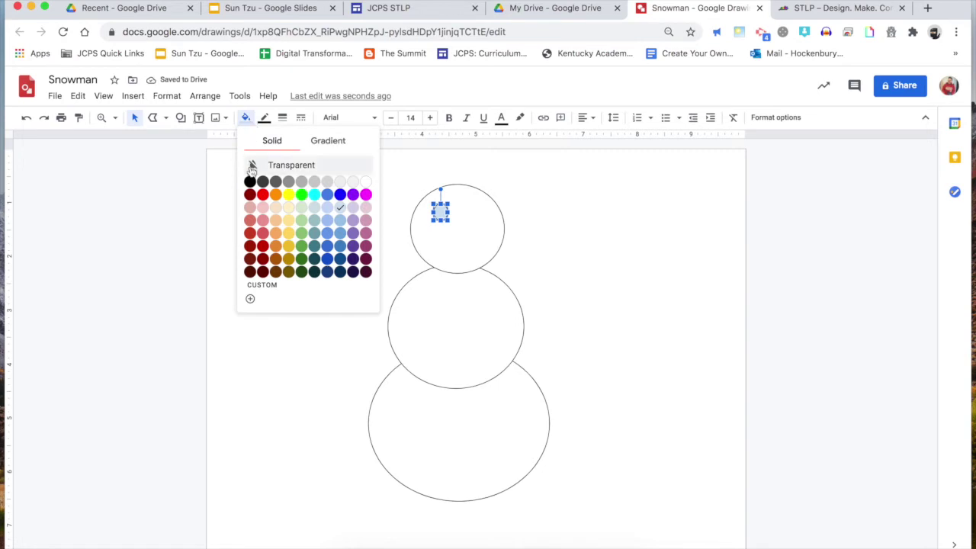
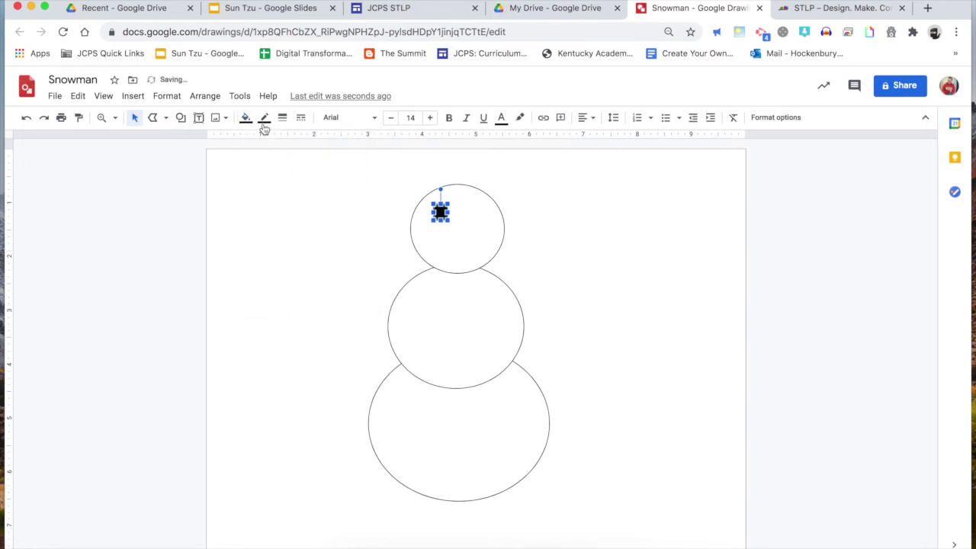
{"action": "left_click", "coordinate": [257, 170]}
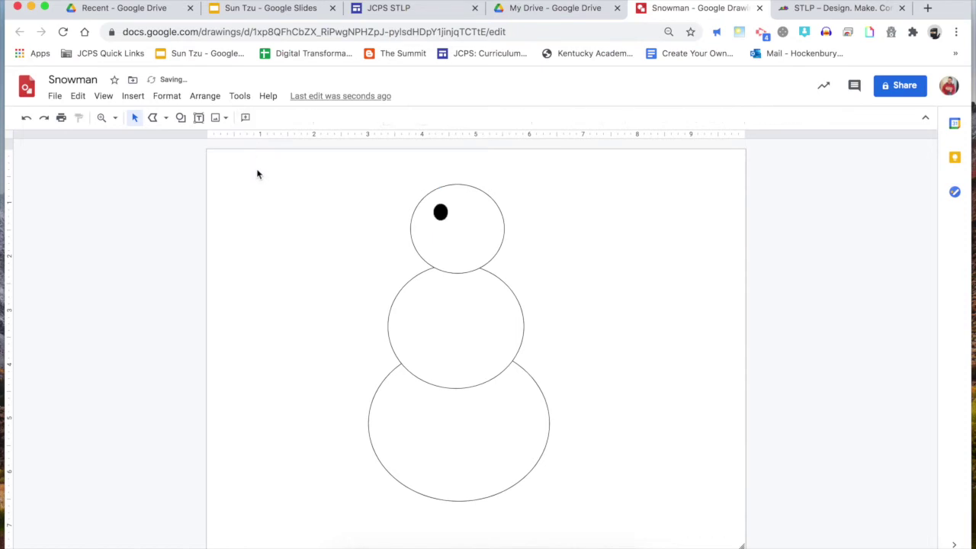
Draw a matching small oval level with the first eye on the head's right side and fill it black.
{"action": "left_click", "coordinate": [180, 117]}
{"action": "mouse_move", "coordinate": [222, 143]}
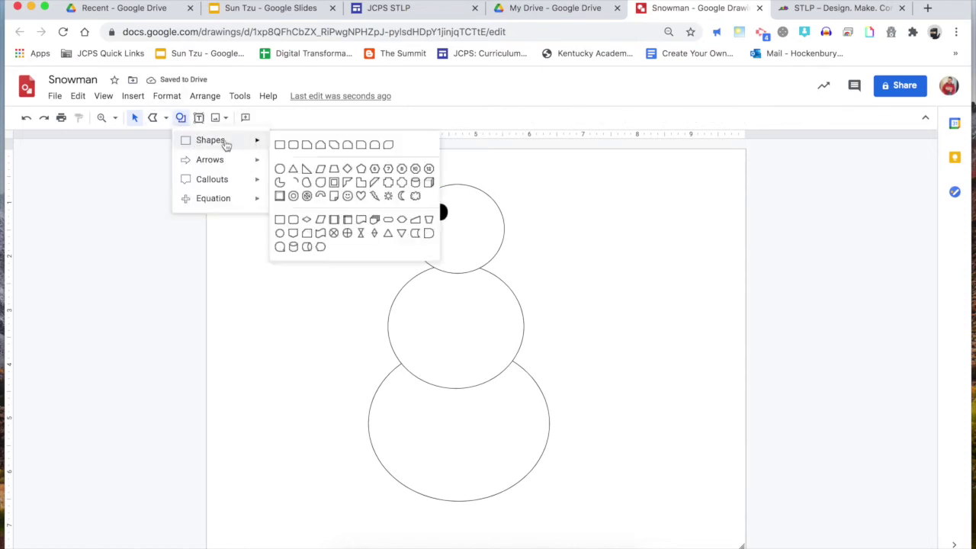
{"action": "left_click", "coordinate": [280, 169]}
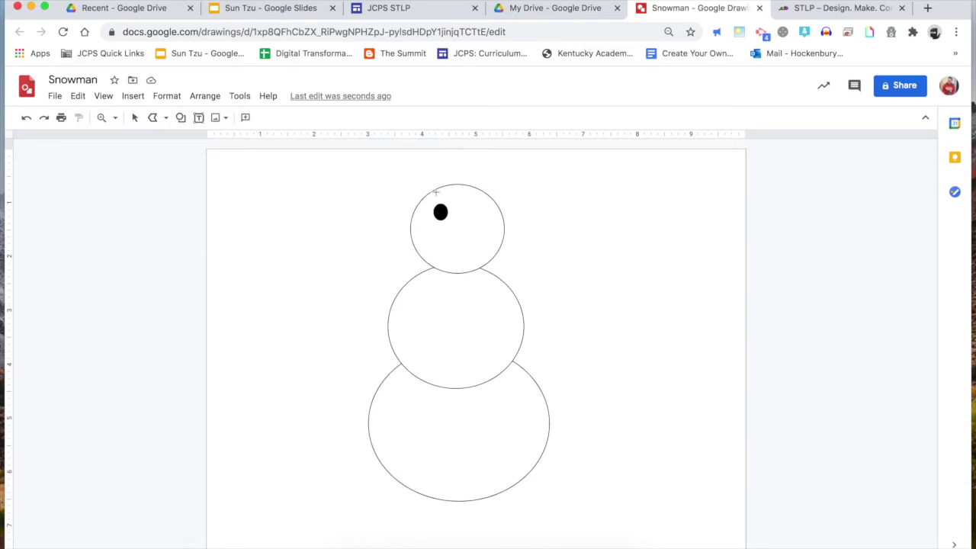
{"action": "left_click_drag", "start_coordinate": [477, 204], "coordinate": [462, 223]}
{"action": "left_click", "coordinate": [246, 119]}
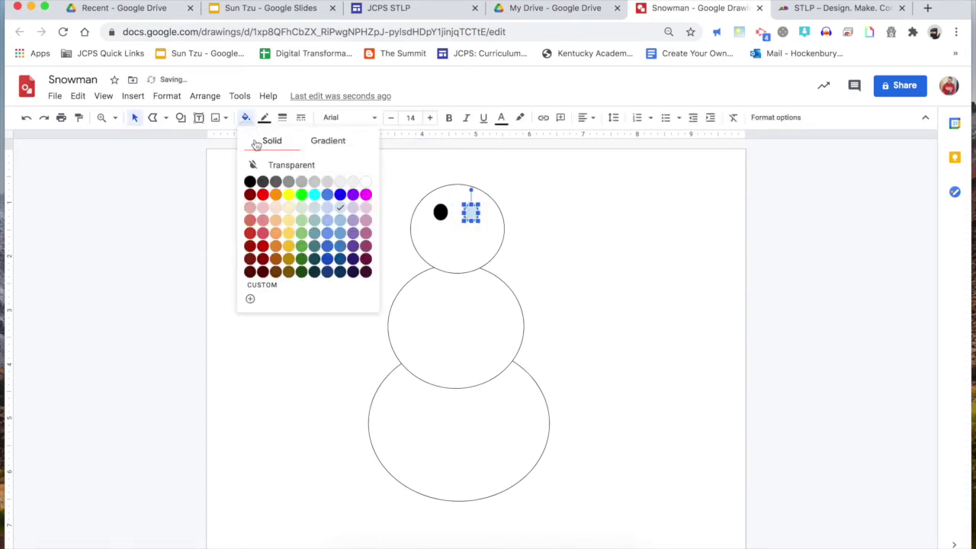
{"action": "left_click", "coordinate": [251, 183]}
{"action": "left_click", "coordinate": [320, 257]}
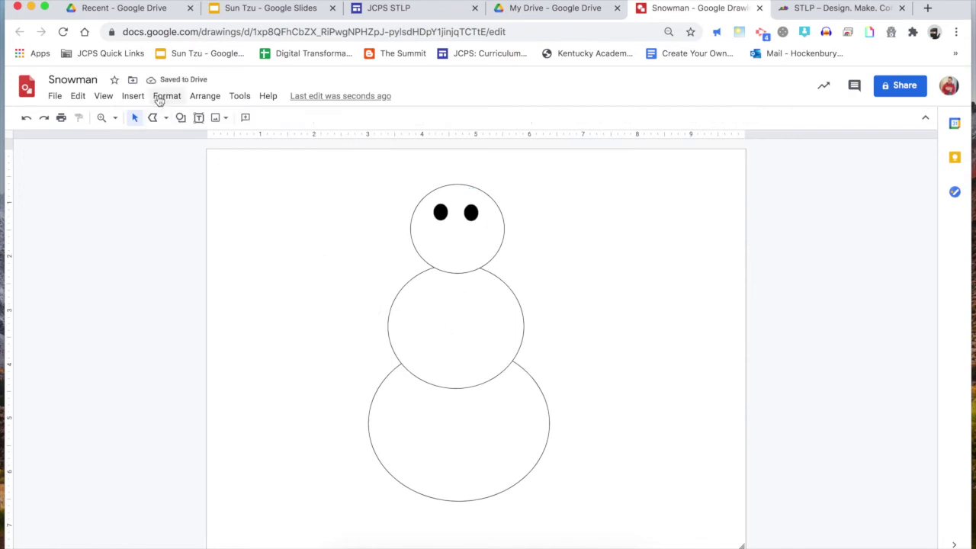
Draw a small oval about 0.4 inches wide near the top of the middle oval and fill it black as a button.
{"action": "left_click", "coordinate": [180, 117]}
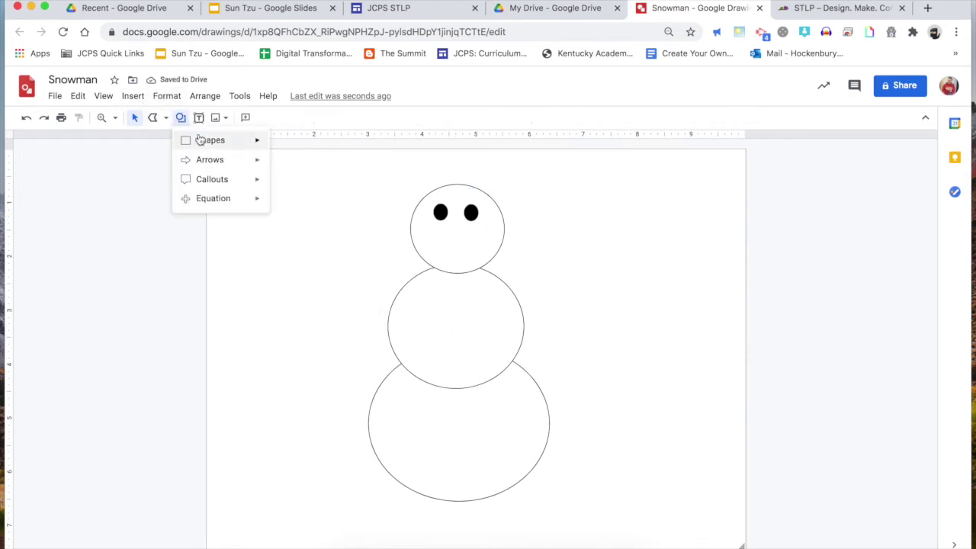
{"action": "mouse_move", "coordinate": [206, 140]}
{"action": "left_click", "coordinate": [279, 167]}
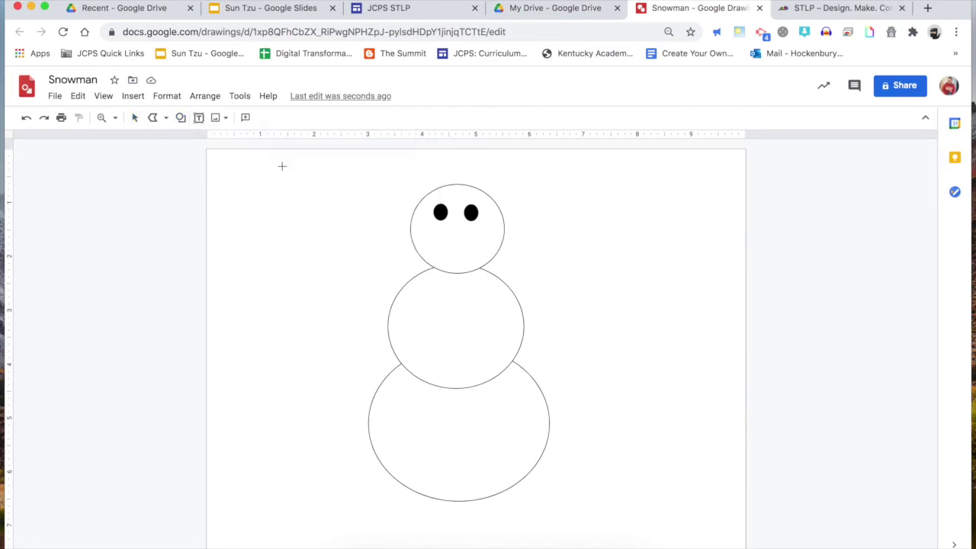
{"action": "left_click_drag", "start_coordinate": [468, 285], "coordinate": [446, 304]}
{"action": "left_click", "coordinate": [246, 117]}
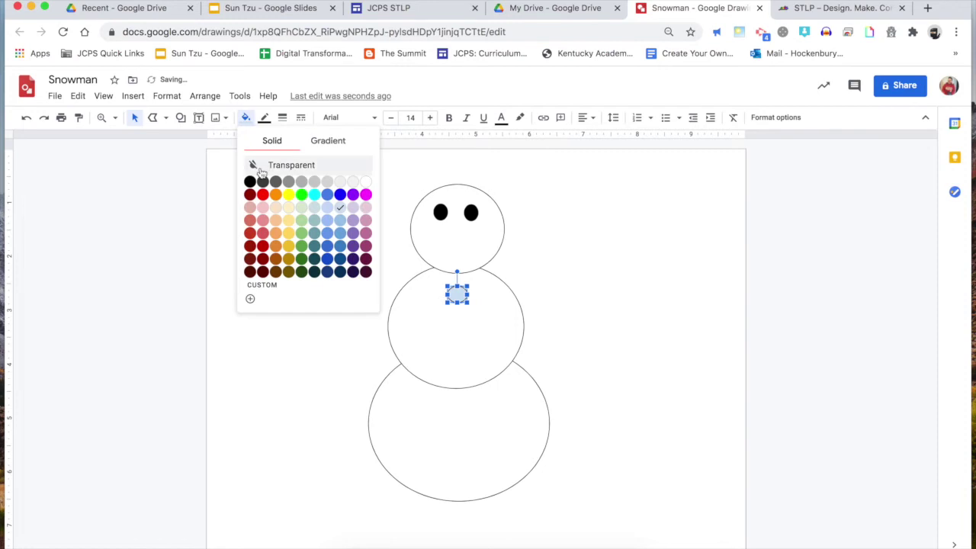
{"action": "left_click", "coordinate": [250, 186]}
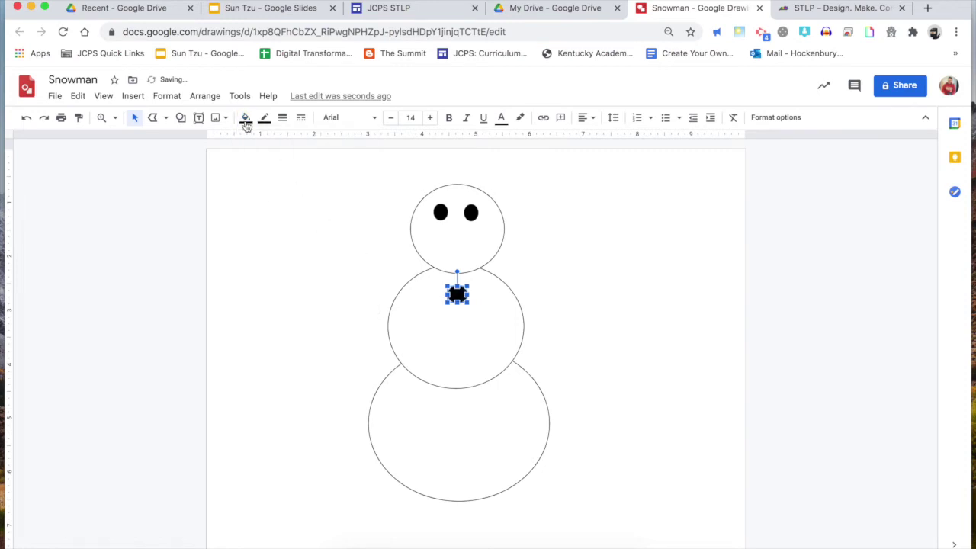
Add two more matching black ovals about 0.4 inches wide, evenly spaced below the first button on the middle oval.
{"action": "left_click", "coordinate": [181, 117]}
{"action": "mouse_move", "coordinate": [205, 140]}
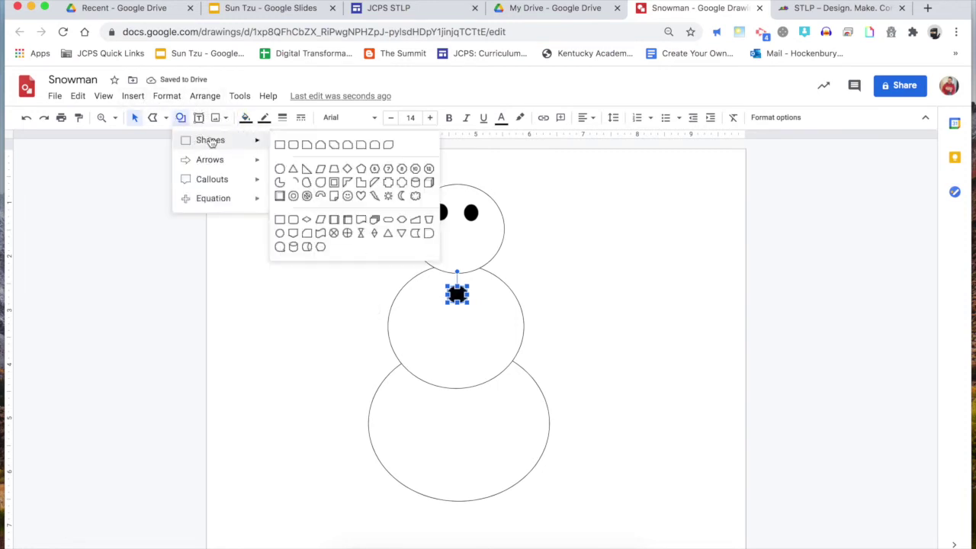
{"action": "left_click", "coordinate": [280, 168]}
{"action": "left_click_drag", "start_coordinate": [446, 317], "coordinate": [468, 339]}
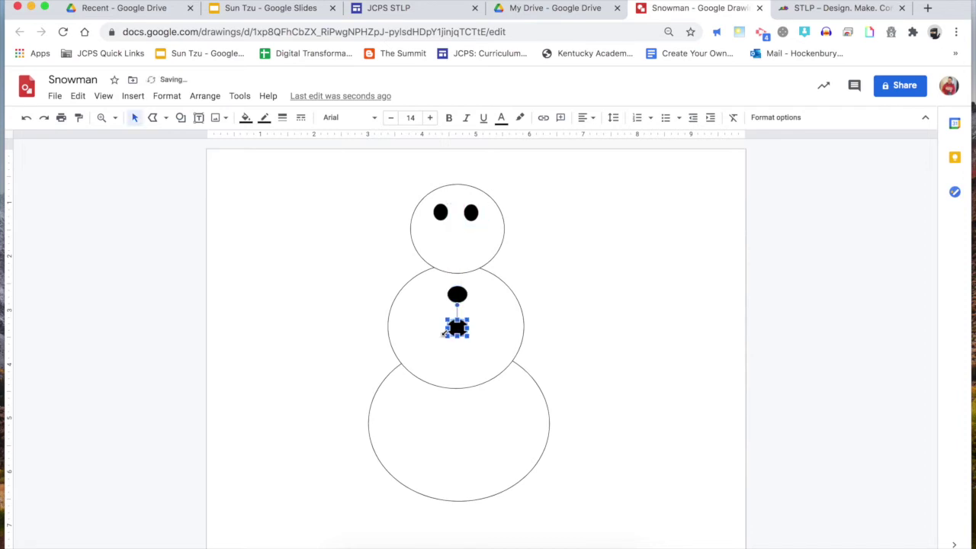
{"action": "left_click", "coordinate": [181, 118]}
{"action": "mouse_move", "coordinate": [240, 143]}
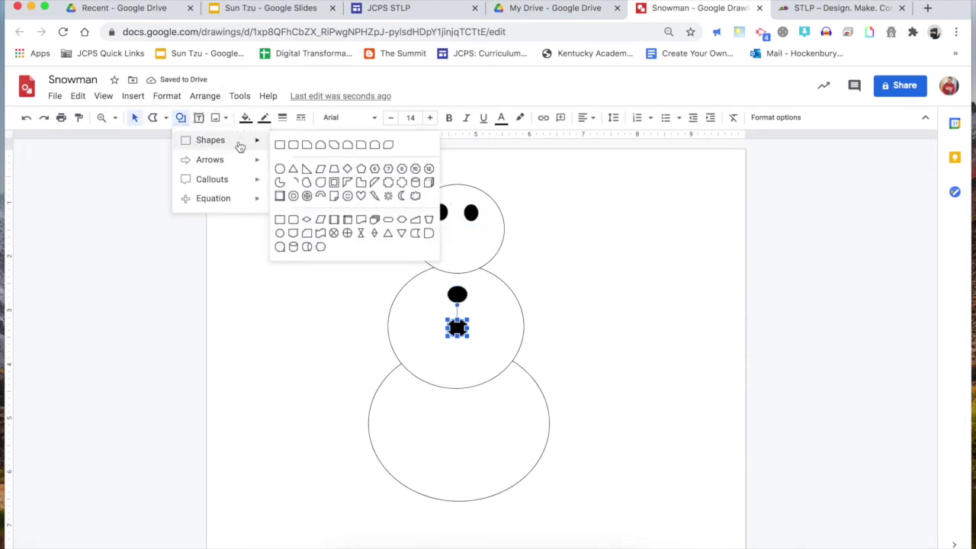
{"action": "left_click", "coordinate": [280, 168]}
{"action": "left_click_drag", "start_coordinate": [446, 348], "coordinate": [468, 370]}
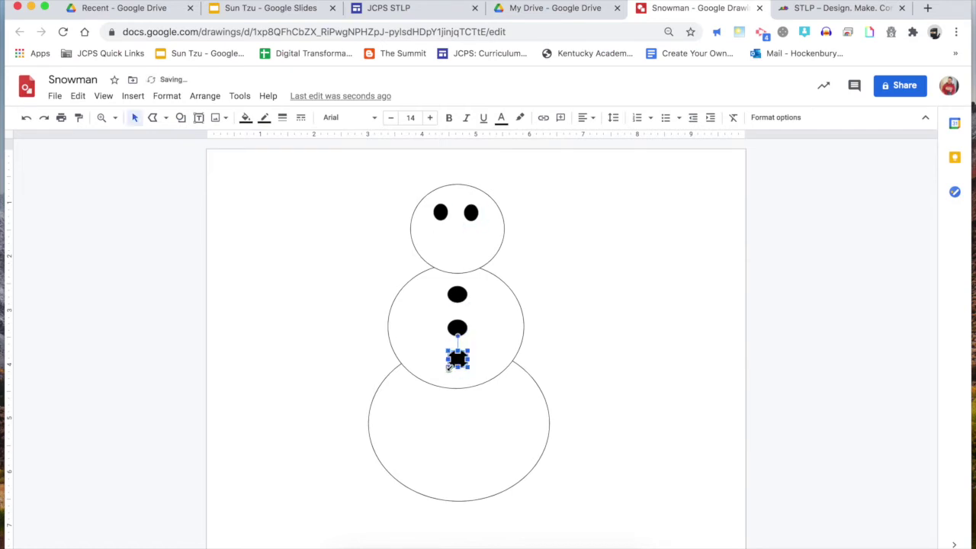
{"action": "left_click", "coordinate": [255, 226]}
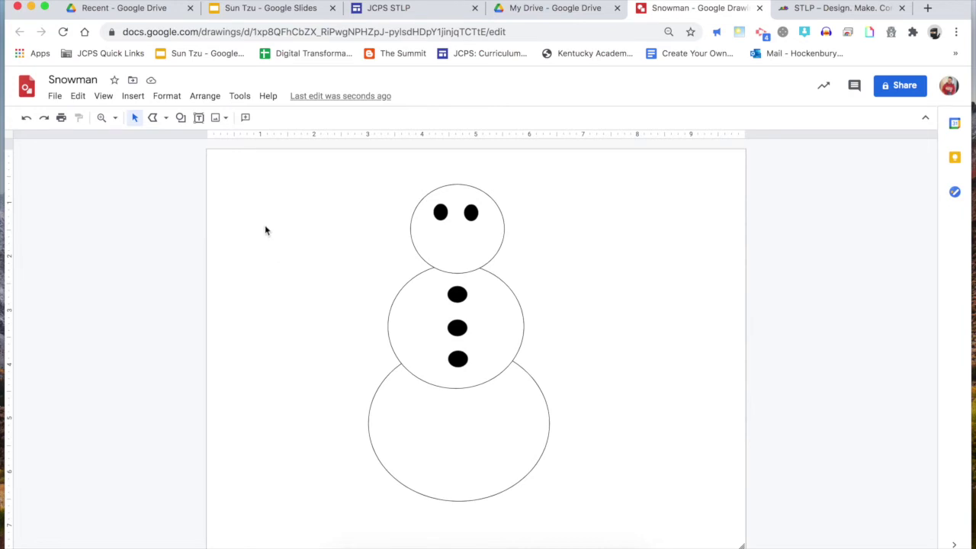
Draw a right triangle about 0.4 inches wide below and between the eyes and fill it orange as the nose.
{"action": "left_click", "coordinate": [183, 124]}
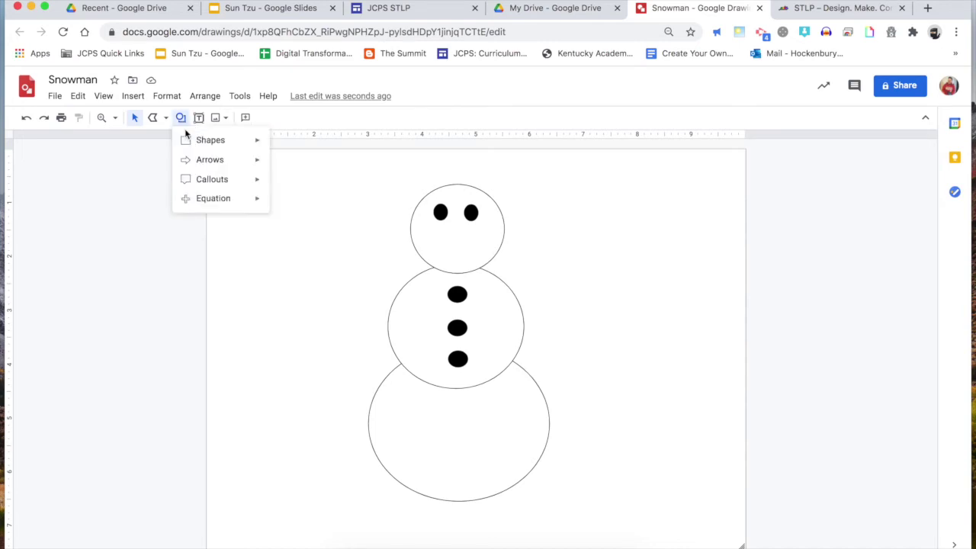
{"action": "mouse_move", "coordinate": [193, 143]}
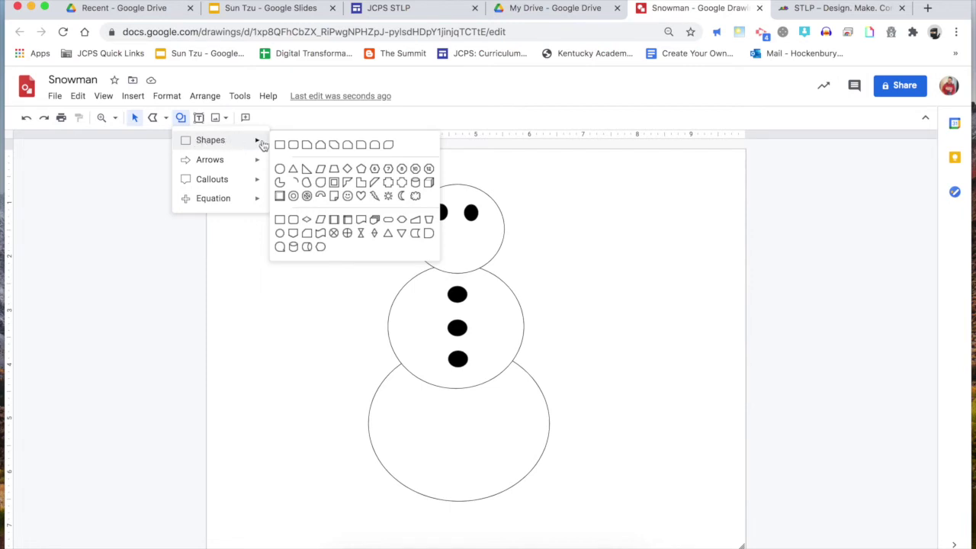
{"action": "left_click", "coordinate": [306, 173]}
{"action": "left_click_drag", "start_coordinate": [452, 226], "coordinate": [473, 243]}
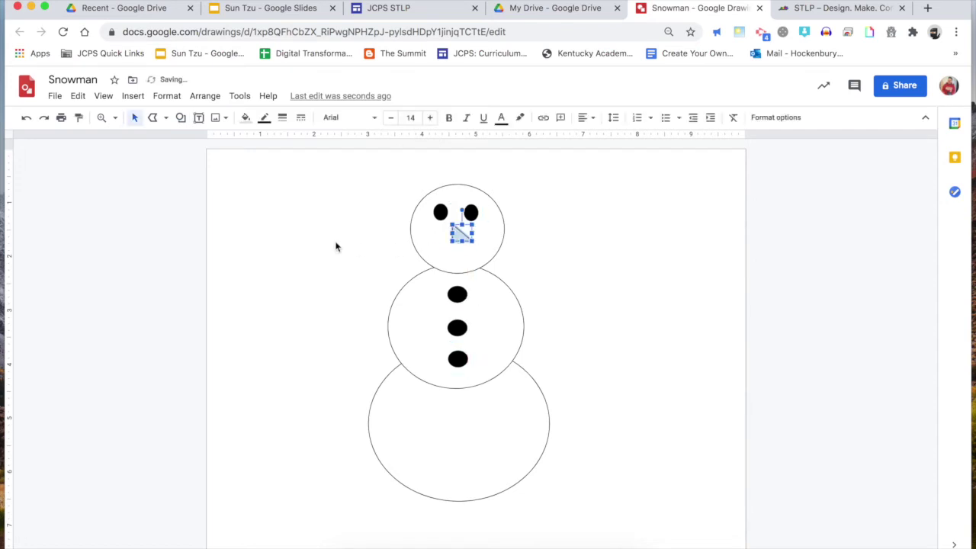
{"action": "left_click", "coordinate": [333, 242]}
{"action": "left_click", "coordinate": [459, 235]}
{"action": "left_click", "coordinate": [246, 117]}
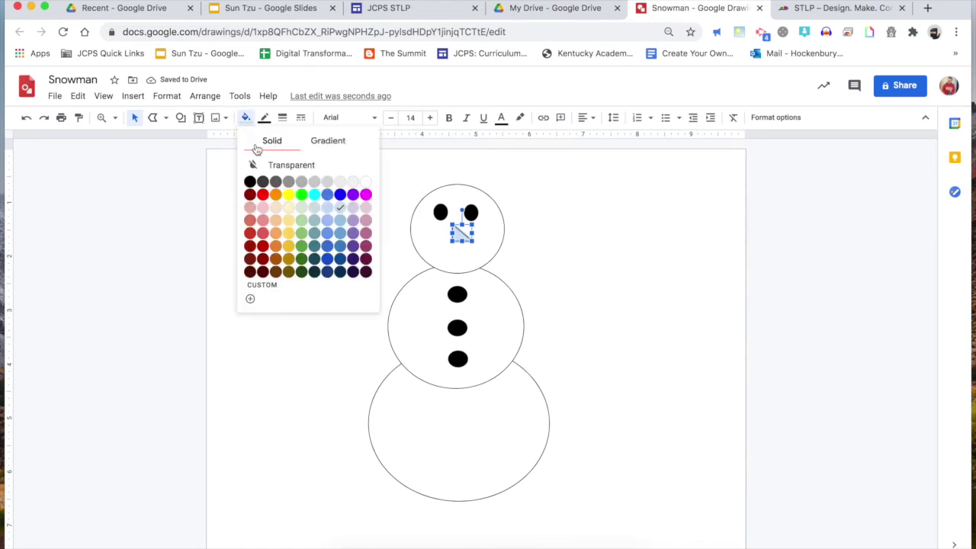
{"action": "left_click", "coordinate": [275, 194]}
{"action": "left_click", "coordinate": [264, 246]}
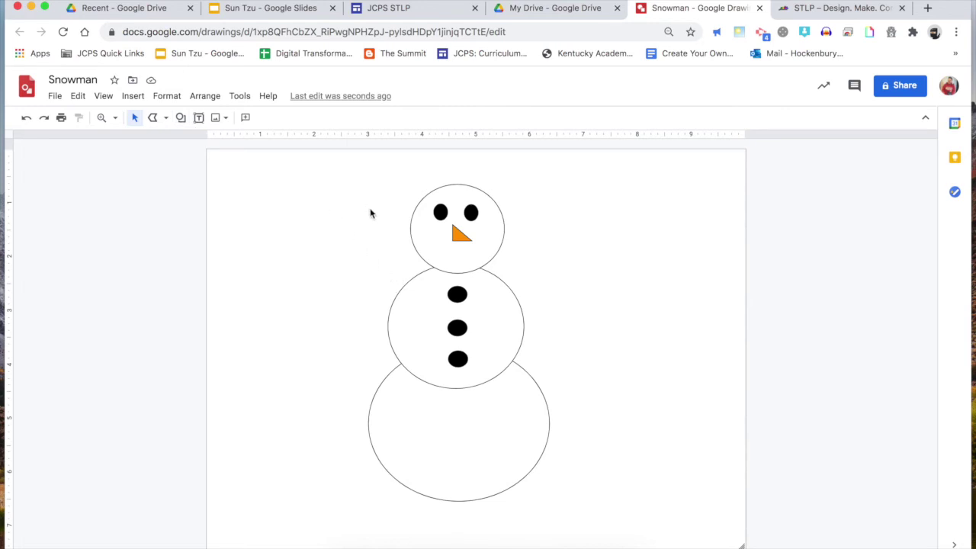
Draw a closed polyline arm with three fingers, reaching up and left from the middle oval about 2.2 inches, and fill it dark red.
{"action": "left_click", "coordinate": [166, 118]}
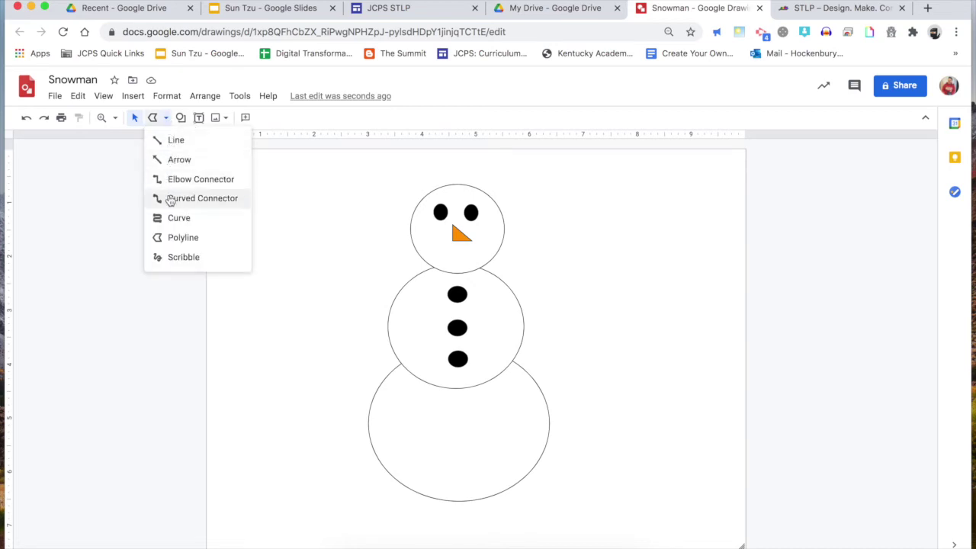
{"action": "left_click", "coordinate": [183, 238]}
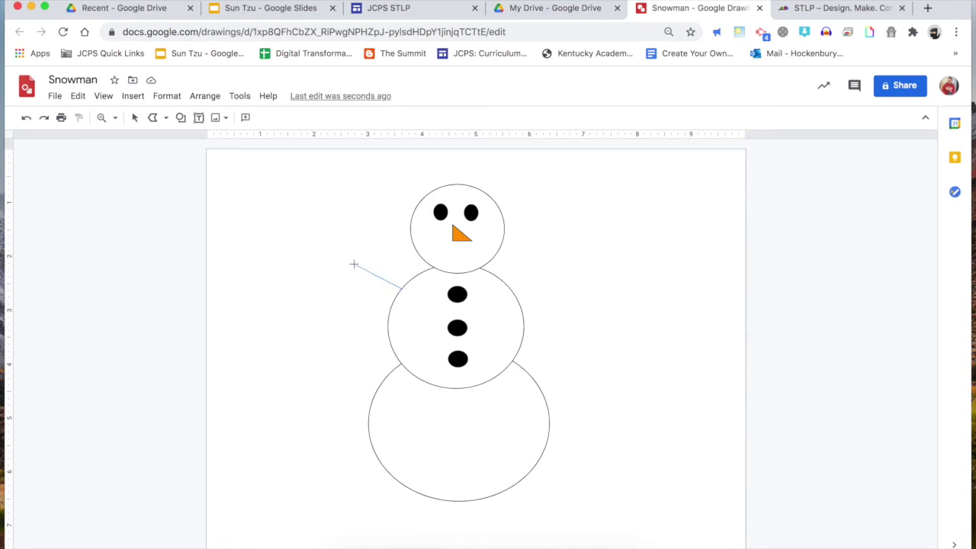
{"action": "left_click", "coordinate": [314, 243]}
{"action": "left_click", "coordinate": [297, 224]}
{"action": "left_click", "coordinate": [303, 249]}
{"action": "left_click", "coordinate": [295, 268]}
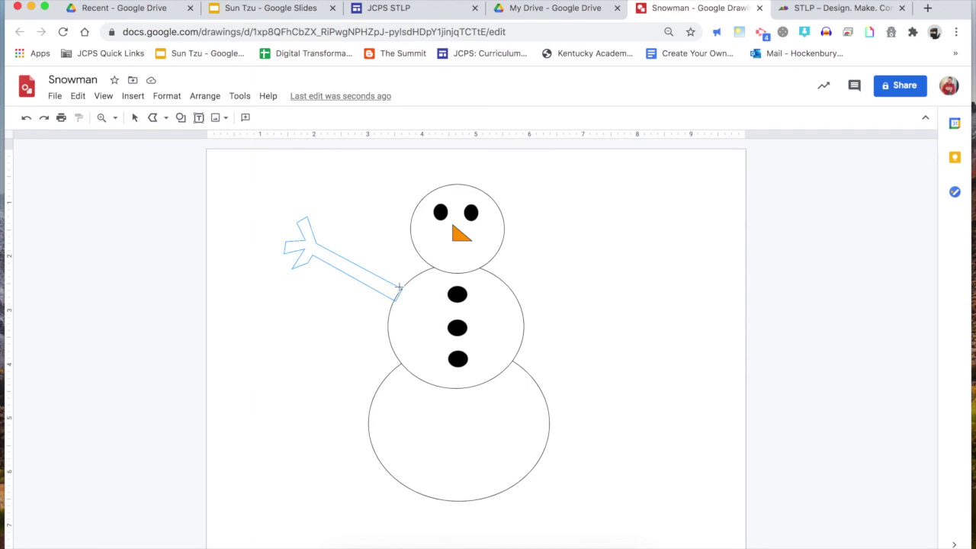
{"action": "left_click", "coordinate": [399, 287]}
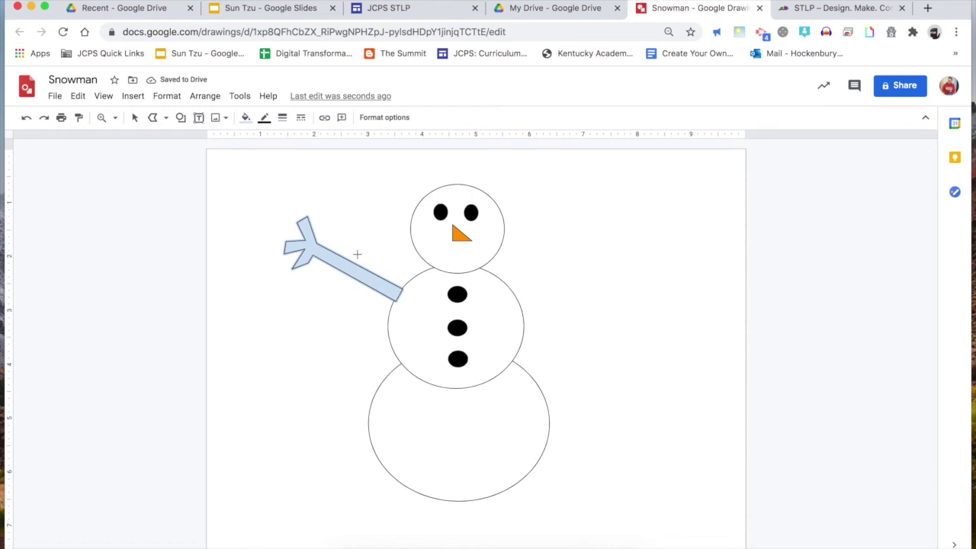
{"action": "left_click", "coordinate": [248, 120]}
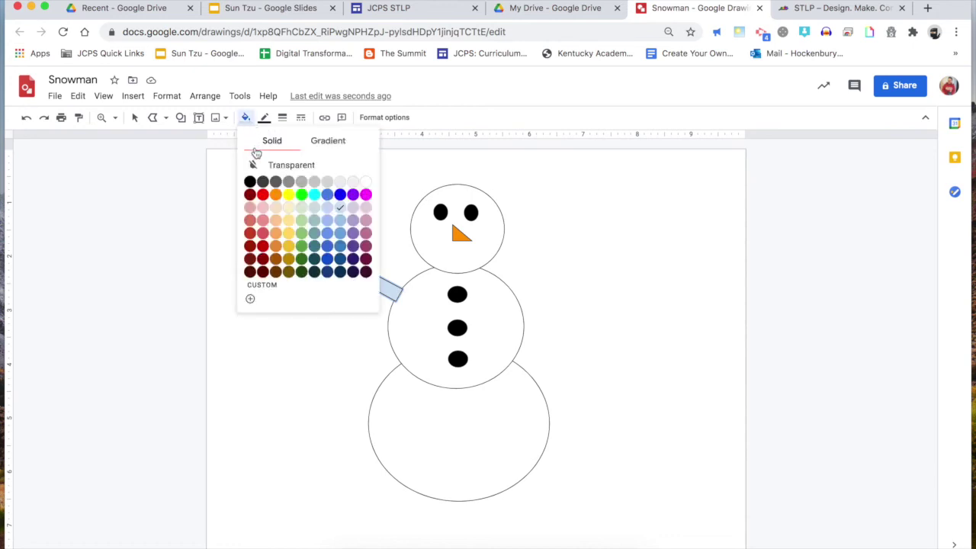
{"action": "left_click", "coordinate": [250, 194]}
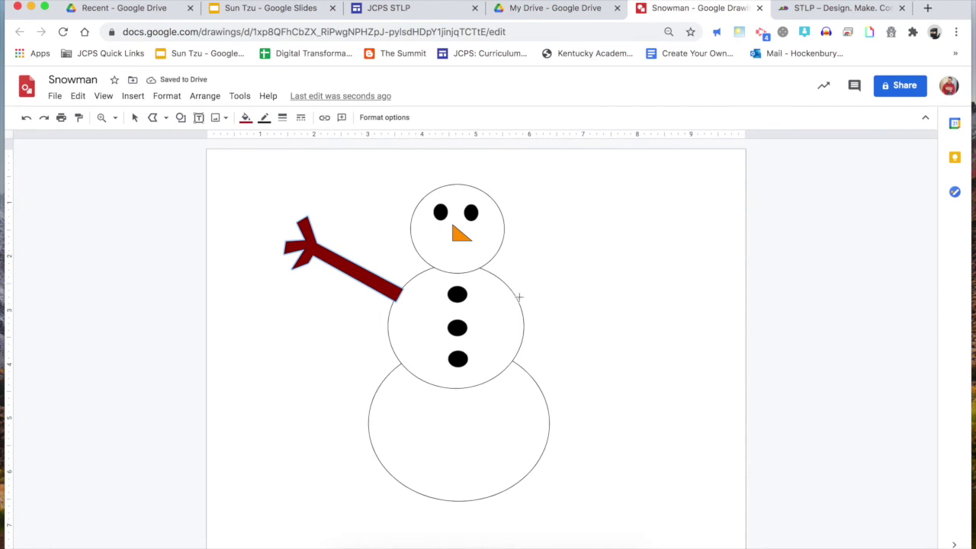
Draw a matching three-fingered polyline arm, about 1.9 inches across, on the middle oval's right side and fill it dark red.
{"action": "mouse_move", "coordinate": [524, 291]}
{"action": "left_mouse_down"}
{"action": "mouse_move", "coordinate": [587, 245]}
{"action": "mouse_move", "coordinate": [578, 253]}
{"action": "mouse_move", "coordinate": [582, 226]}
{"action": "mouse_move", "coordinate": [593, 231]}
{"action": "mouse_move", "coordinate": [587, 259]}
{"action": "mouse_move", "coordinate": [608, 245]}
{"action": "mouse_move", "coordinate": [616, 256]}
{"action": "mouse_move", "coordinate": [597, 267]}
{"action": "mouse_move", "coordinate": [611, 280]}
{"action": "mouse_move", "coordinate": [599, 290]}
{"action": "mouse_move", "coordinate": [589, 273]}
{"action": "mouse_move", "coordinate": [515, 299]}
{"action": "left_mouse_up"}
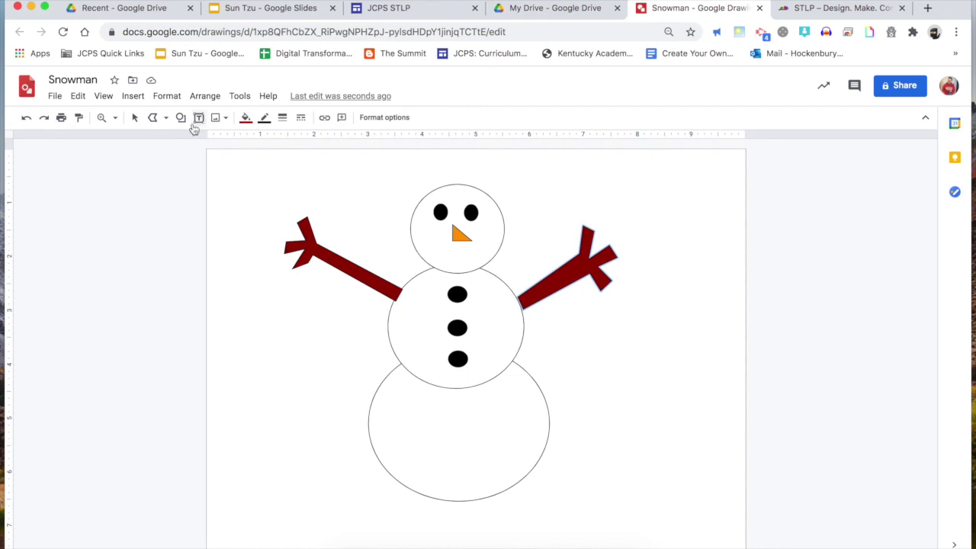
Draw a rectangle about 0.8 inches wide and 0.7 inches tall on top of the head and fill it black as the hat.
{"action": "left_click", "coordinate": [133, 96]}
{"action": "left_click", "coordinate": [133, 96]}
{"action": "left_click", "coordinate": [181, 117]}
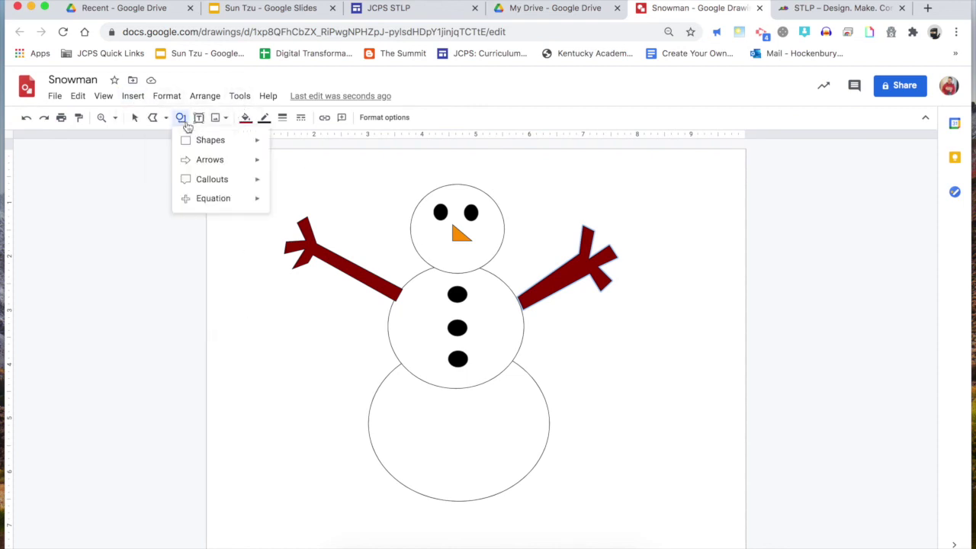
{"action": "mouse_move", "coordinate": [218, 140]}
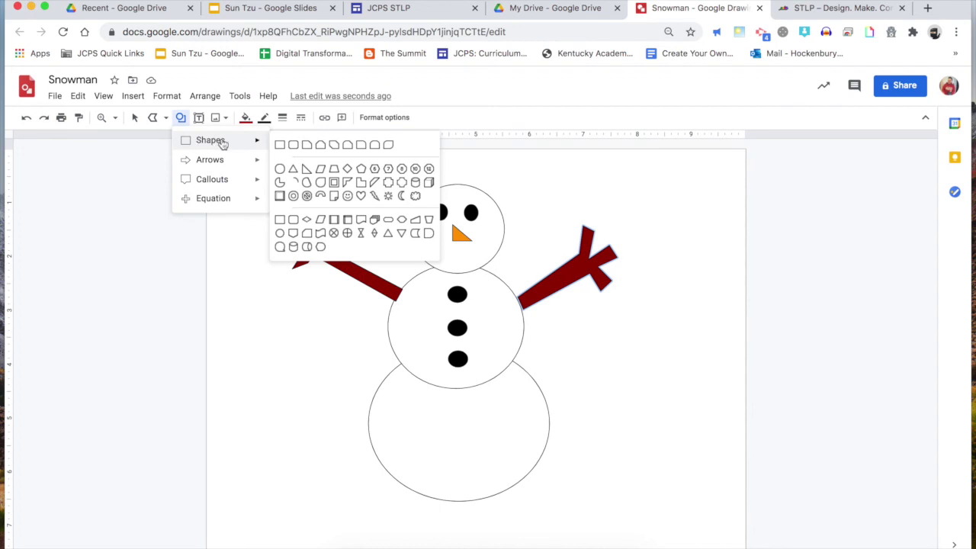
{"action": "left_click", "coordinate": [280, 145]}
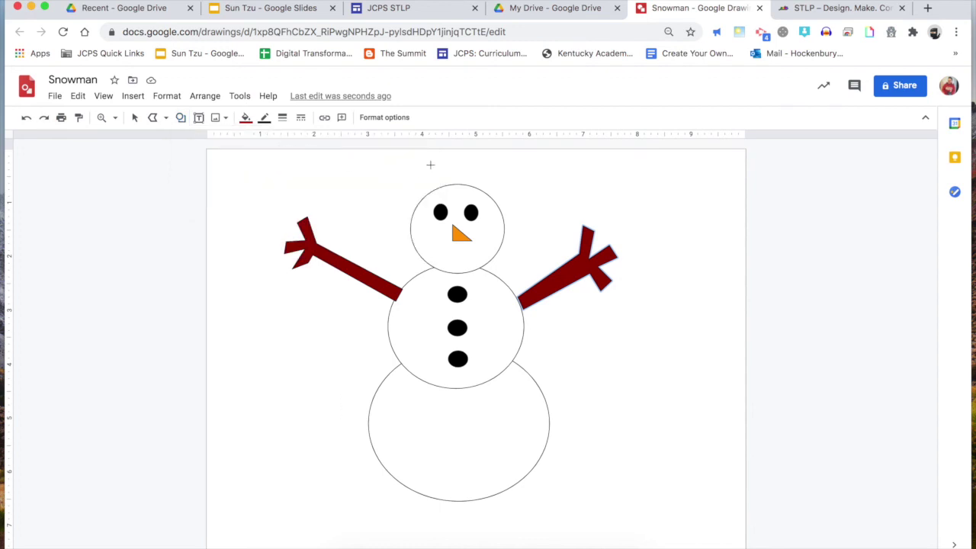
{"action": "left_click_drag", "start_coordinate": [433, 152], "coordinate": [479, 192]}
{"action": "left_click", "coordinate": [246, 117]}
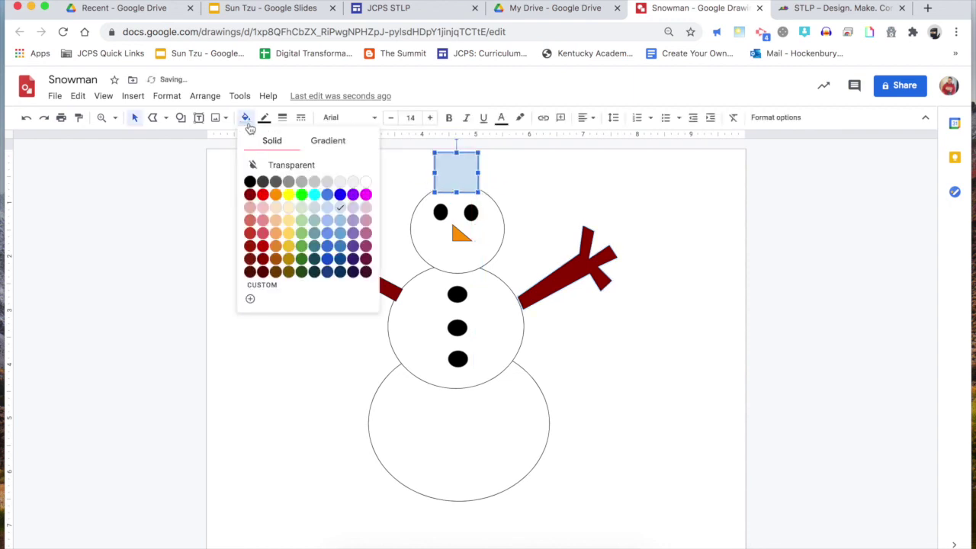
{"action": "left_click", "coordinate": [249, 181]}
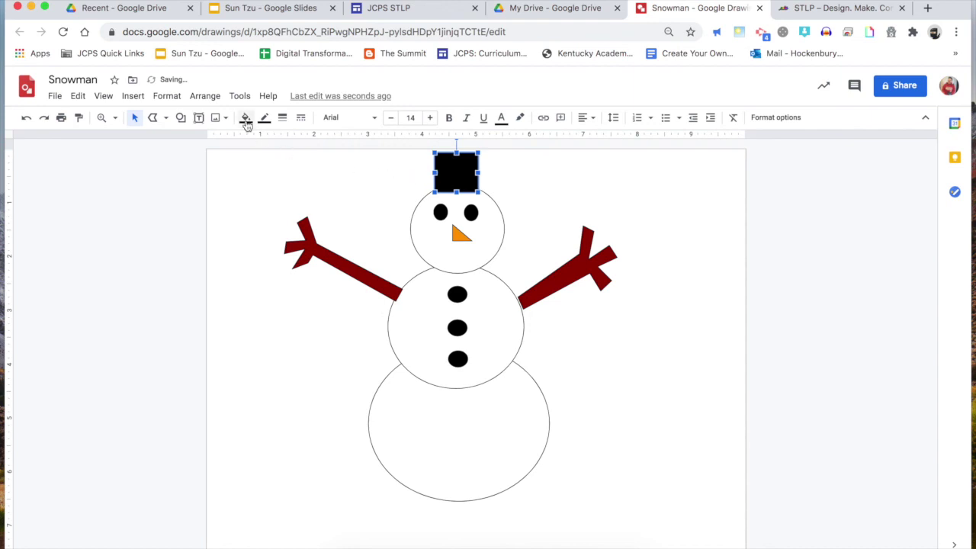
Add a thin black rectangle about 1.7 inches wide and 0.2 inches tall across the hat's base as its brim.
{"action": "left_click", "coordinate": [181, 118]}
{"action": "mouse_move", "coordinate": [256, 144]}
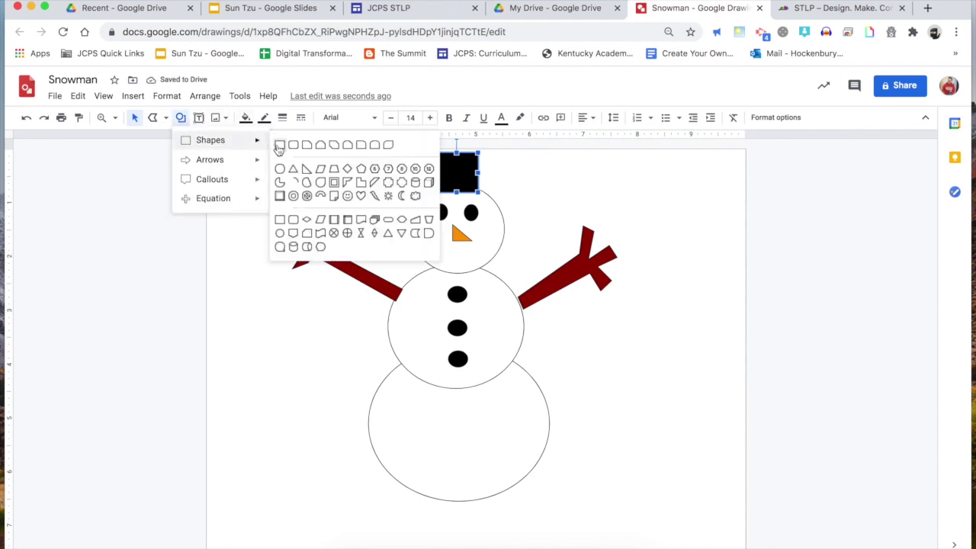
{"action": "left_click", "coordinate": [279, 146]}
{"action": "left_click_drag", "start_coordinate": [411, 186], "coordinate": [500, 197]}
{"action": "left_click", "coordinate": [541, 194]}
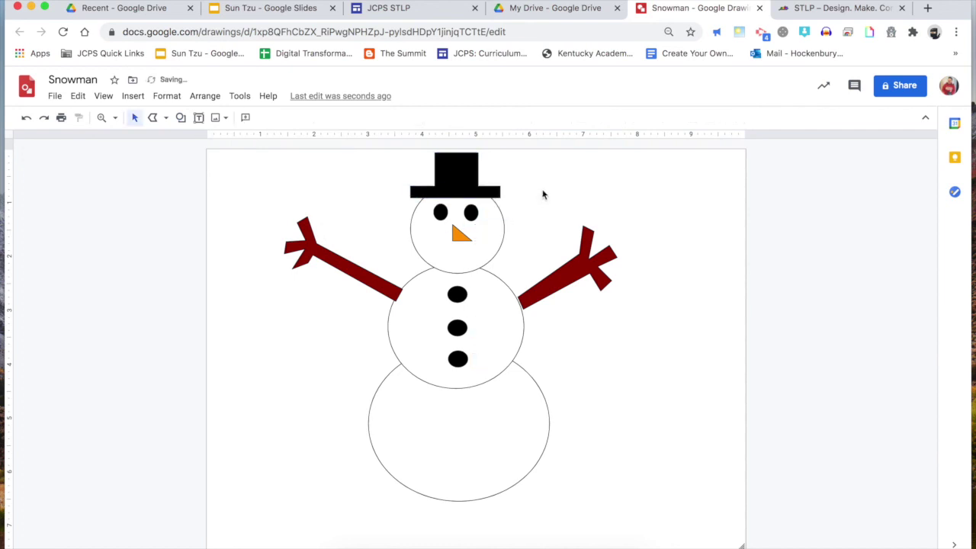